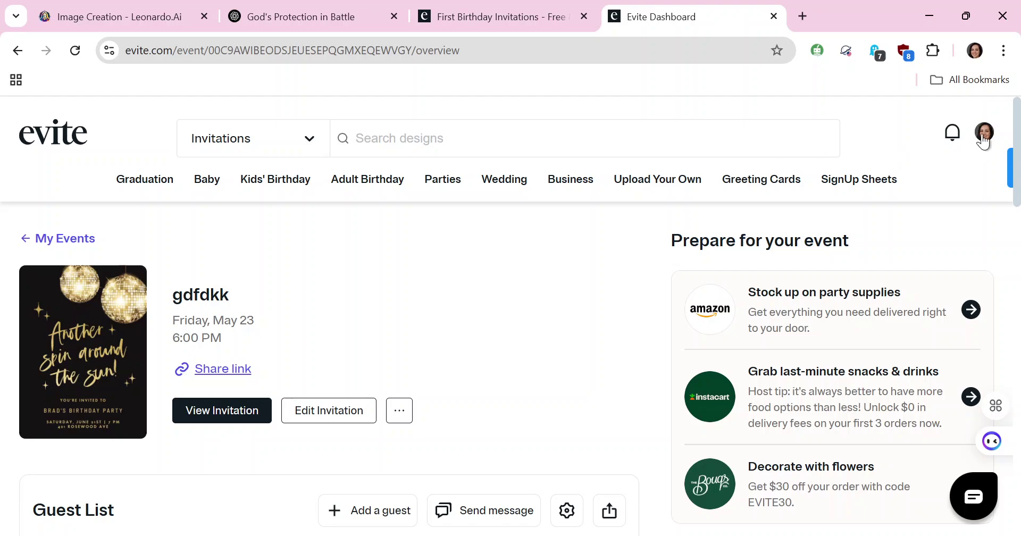
Open the management page of the Gdfdkk event from the account's list of invitations
{"action": "left_click", "coordinate": [983, 140]}
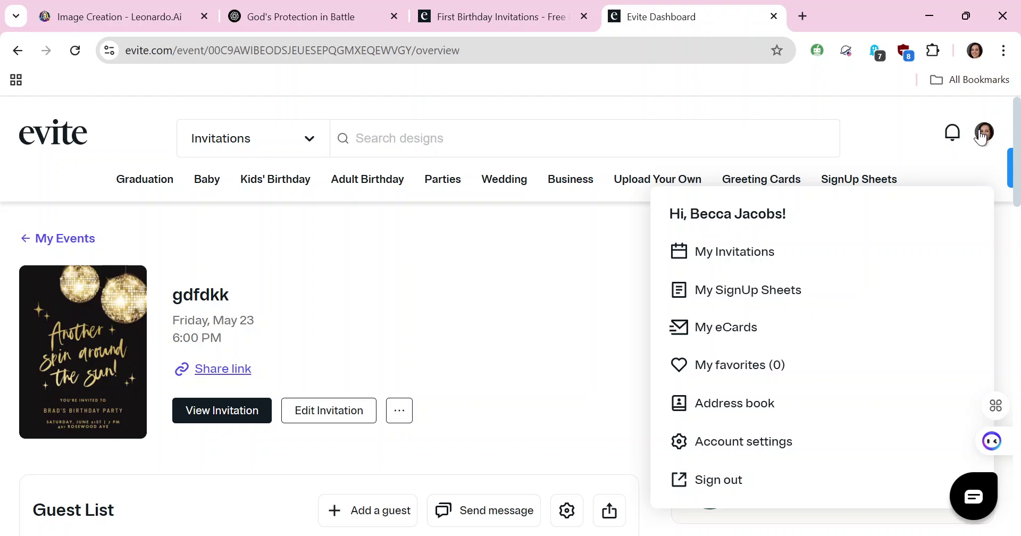
{"action": "left_click", "coordinate": [751, 261]}
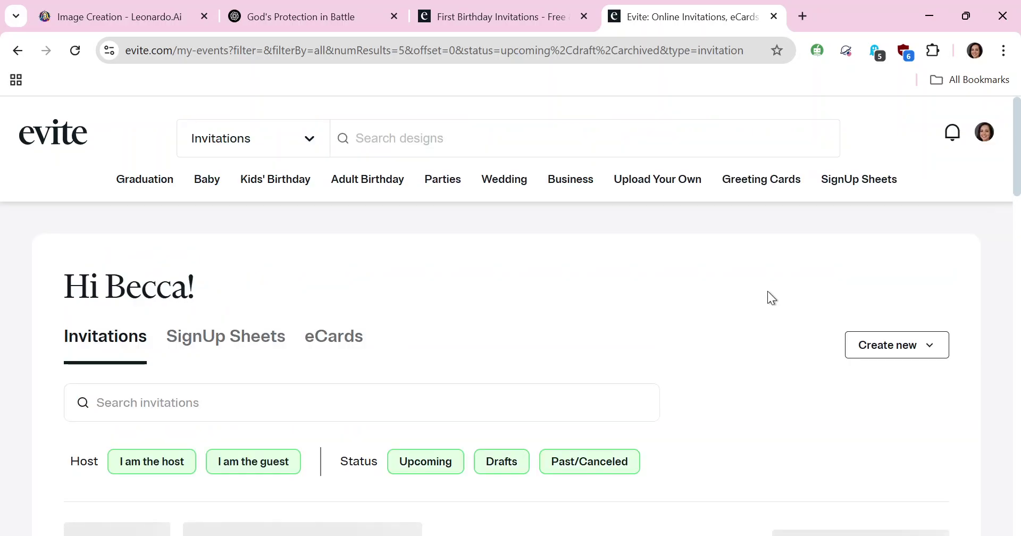
{"action": "scroll", "coordinate": [772, 300], "scroll_direction": "down", "scroll_amount": 5}
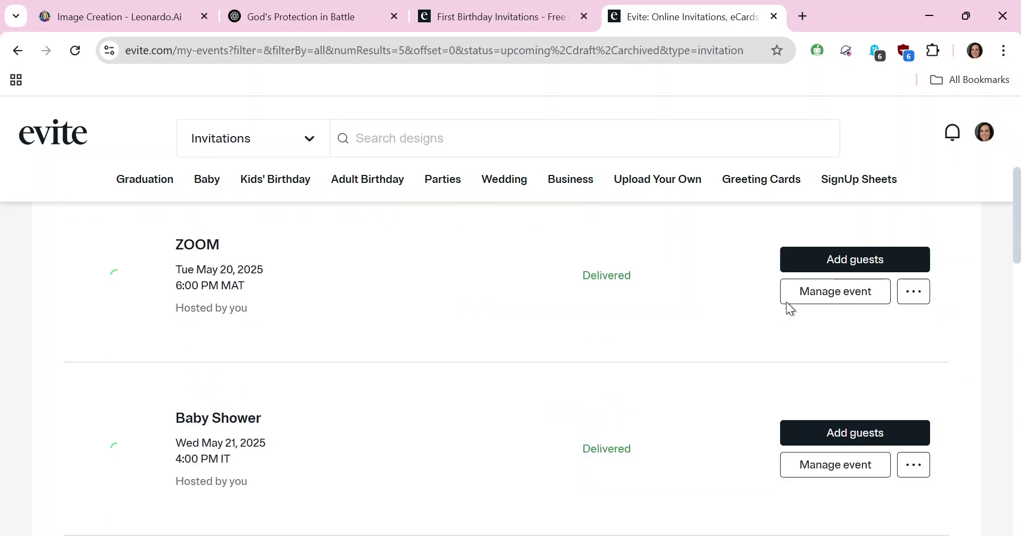
{"action": "scroll", "coordinate": [559, 371], "scroll_direction": "down", "scroll_amount": 5}
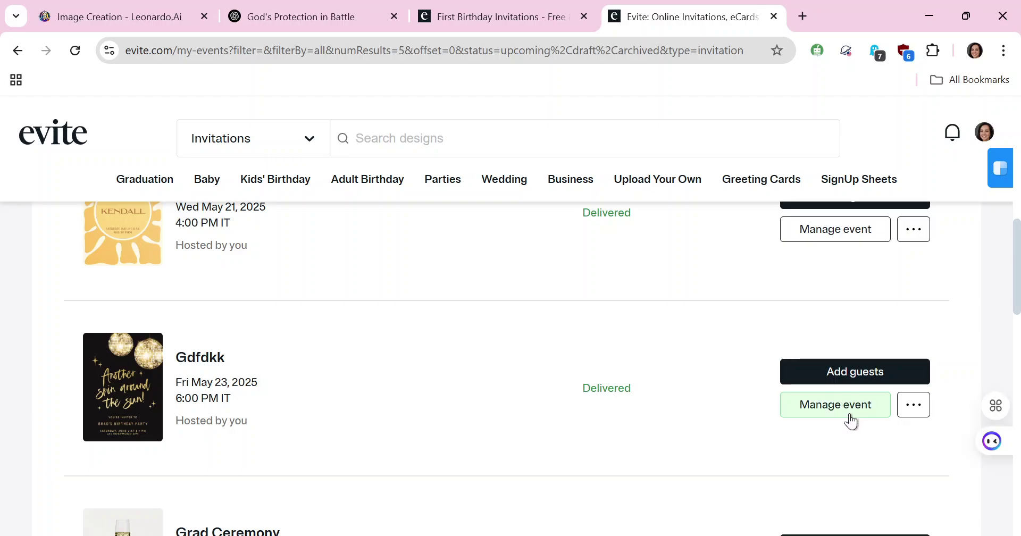
{"action": "left_click", "coordinate": [851, 421]}
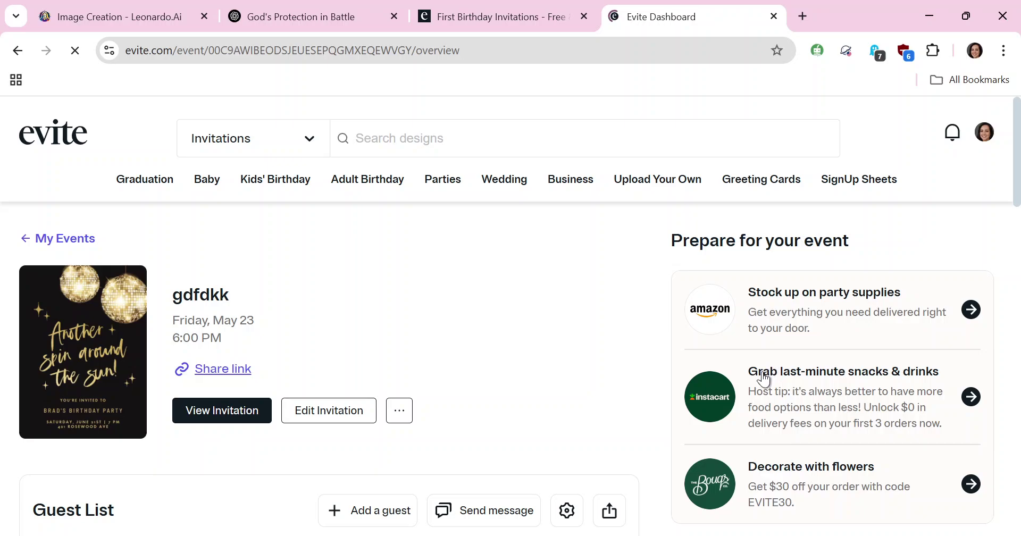
Look through the options for adding to the invitation and open the drink calculator
{"action": "scroll", "coordinate": [763, 380], "scroll_direction": "down", "scroll_amount": 1}
{"action": "scroll", "coordinate": [764, 380], "scroll_direction": "down", "scroll_amount": 10}
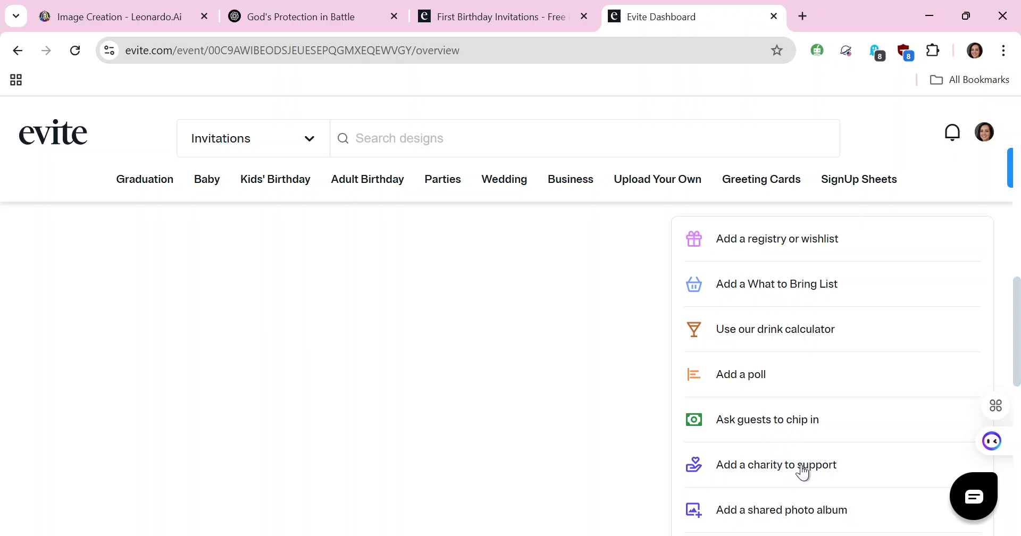
{"action": "scroll", "coordinate": [794, 496], "scroll_direction": "down", "scroll_amount": 1}
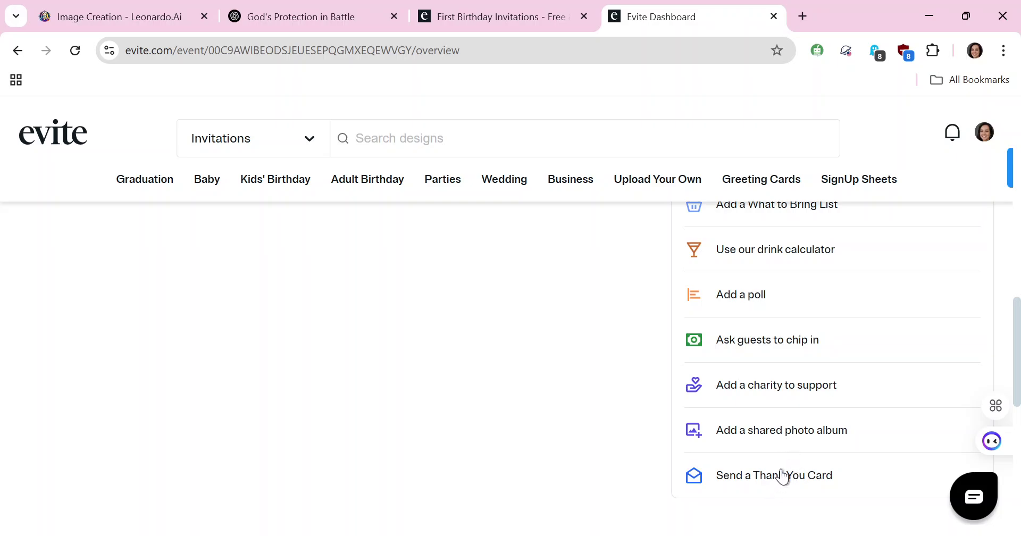
{"action": "scroll", "coordinate": [782, 471], "scroll_direction": "down", "scroll_amount": 1}
{"action": "scroll", "coordinate": [789, 427], "scroll_direction": "up", "scroll_amount": 3}
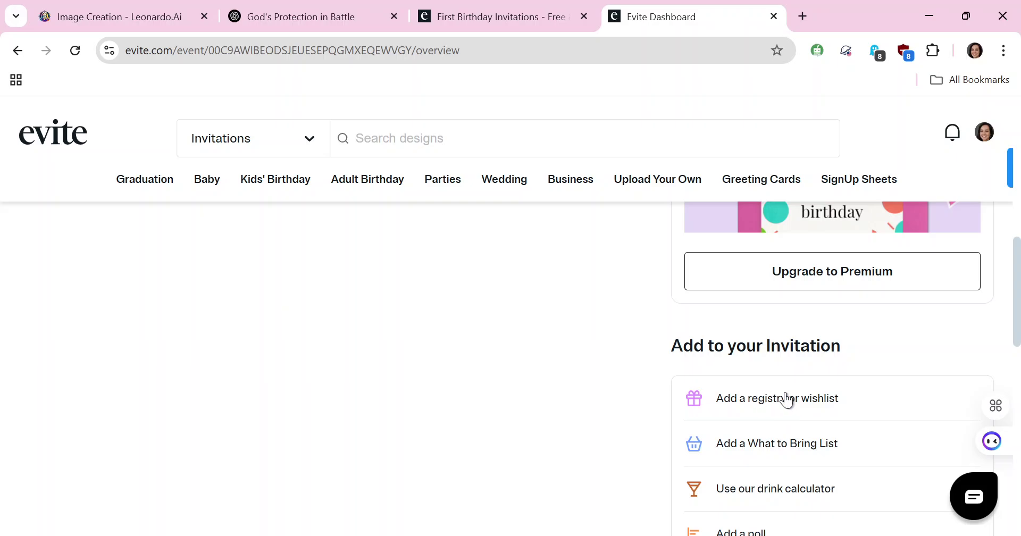
{"action": "left_click", "coordinate": [760, 493]}
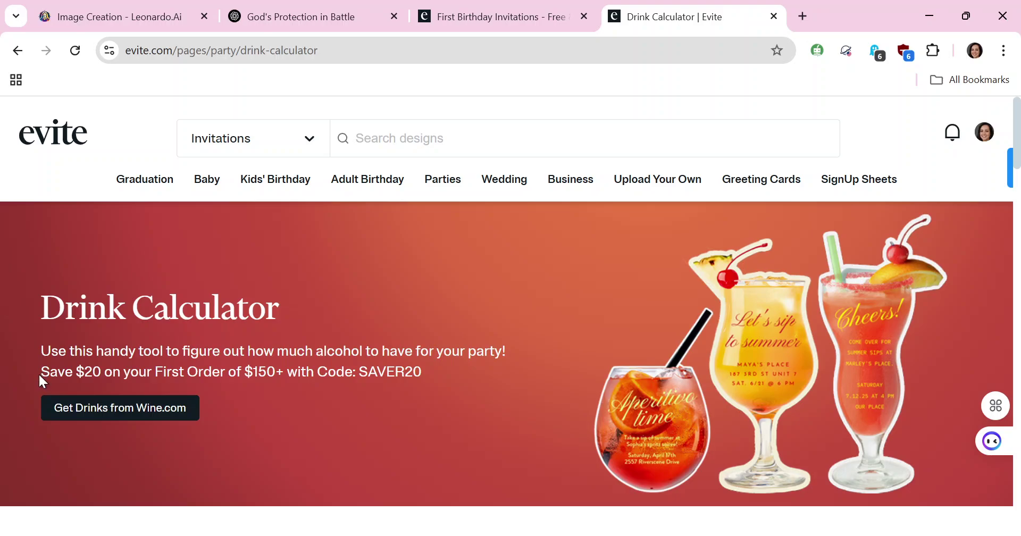
Set the drink calculator's guest count to 2 lightweights, 3 average drinkers and 3 people that party hard
{"action": "left_click_drag", "start_coordinate": [41, 372], "coordinate": [396, 372]}
{"action": "scroll", "coordinate": [250, 375], "scroll_direction": "down", "scroll_amount": 3}
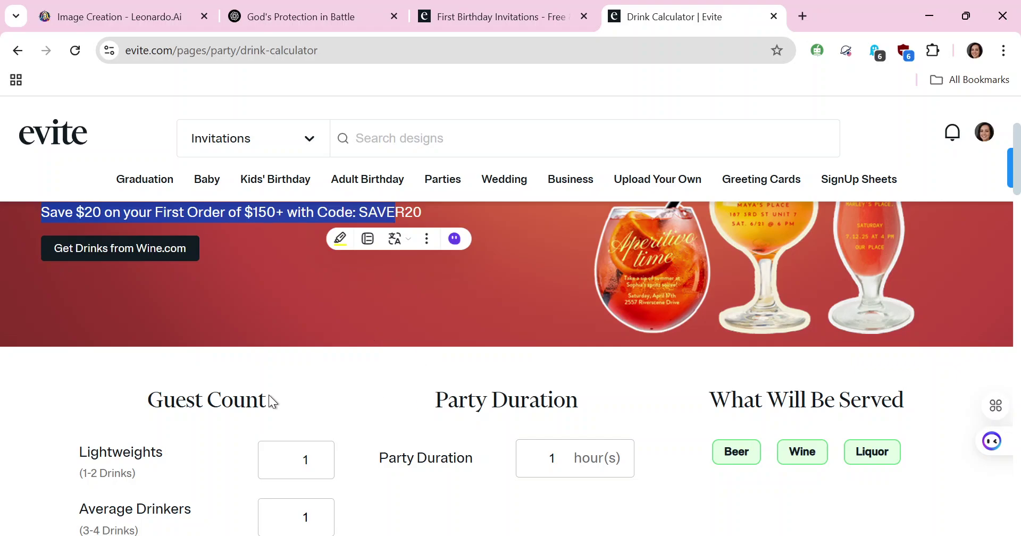
{"action": "scroll", "coordinate": [269, 395], "scroll_direction": "down", "scroll_amount": 3}
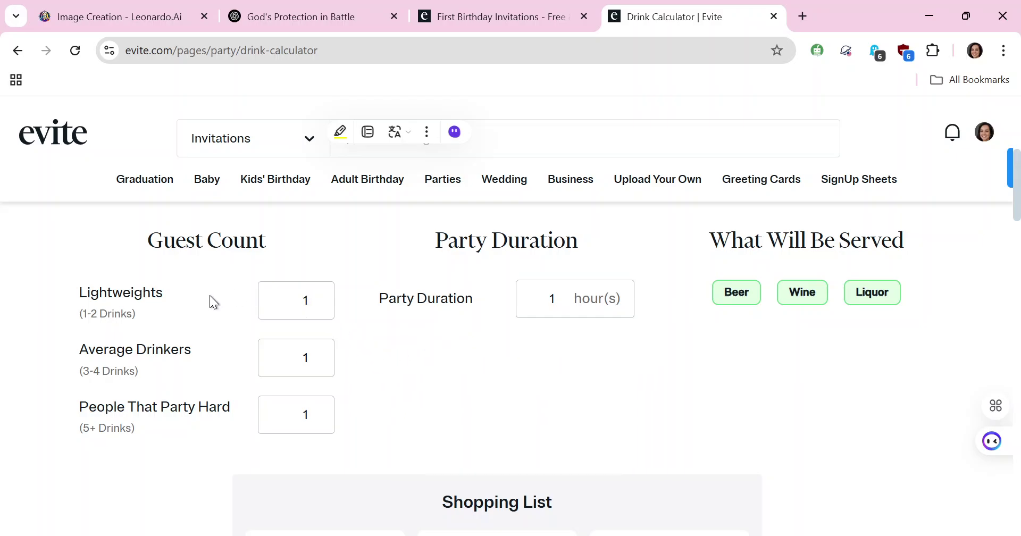
{"action": "left_click", "coordinate": [315, 296]}
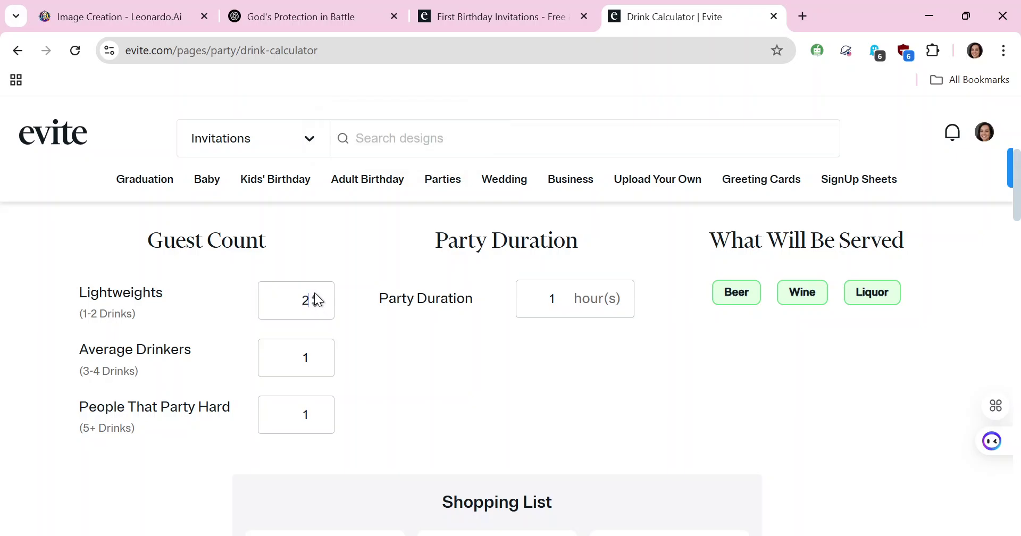
{"action": "left_click", "coordinate": [315, 354]}
{"action": "left_click", "coordinate": [315, 411]}
{"action": "scroll", "coordinate": [554, 335], "scroll_direction": "down", "scroll_amount": 1}
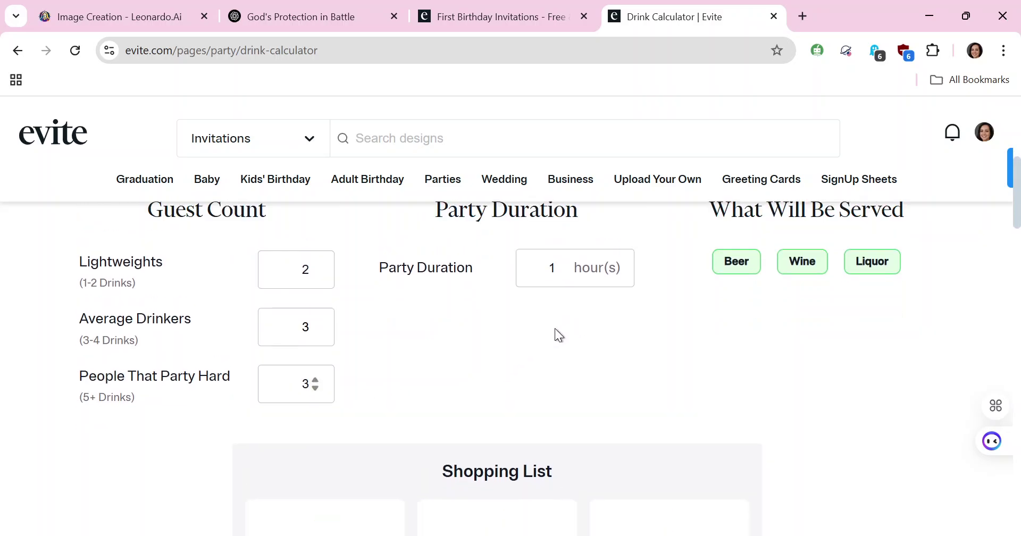
Set the party duration to 3 hours
{"action": "scroll", "coordinate": [594, 367], "scroll_direction": "up", "scroll_amount": 2}
{"action": "left_click", "coordinate": [562, 374]}
{"action": "left_click", "coordinate": [562, 375]}
{"action": "left_click", "coordinate": [562, 374]}
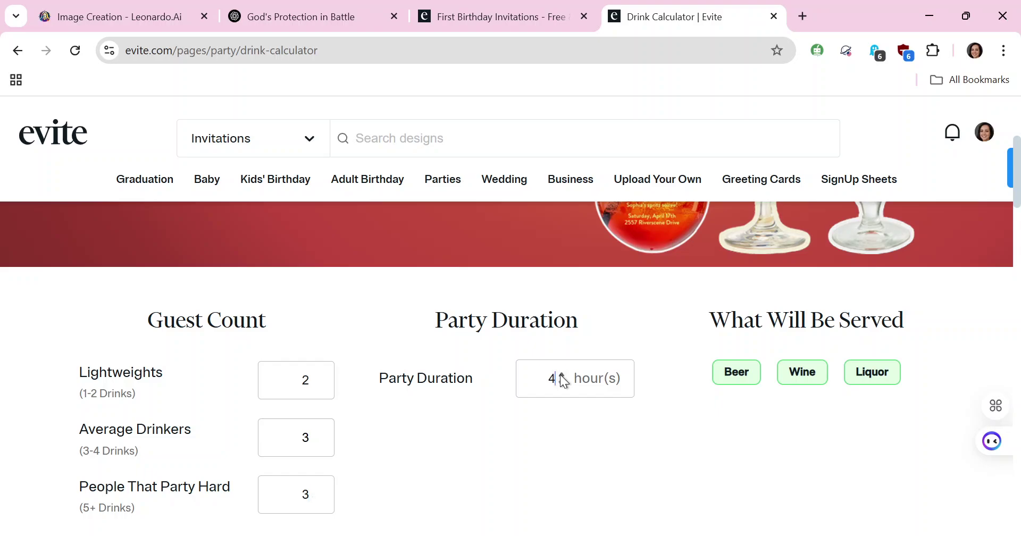
{"action": "left_click", "coordinate": [559, 379]}
Exclude liquor from what will be served, keeping beer and wine, and check the shopping list
{"action": "left_click", "coordinate": [740, 382]}
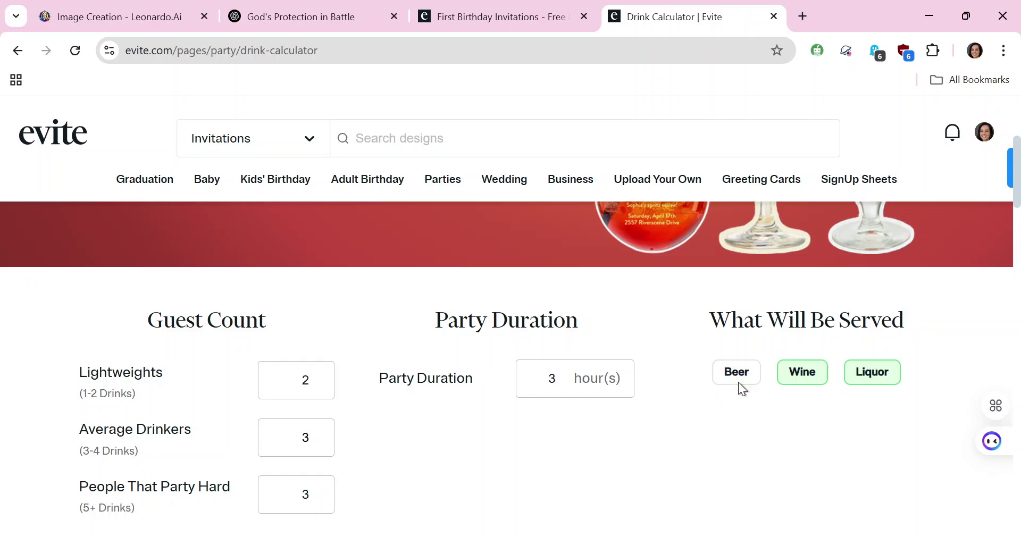
{"action": "left_click", "coordinate": [734, 378]}
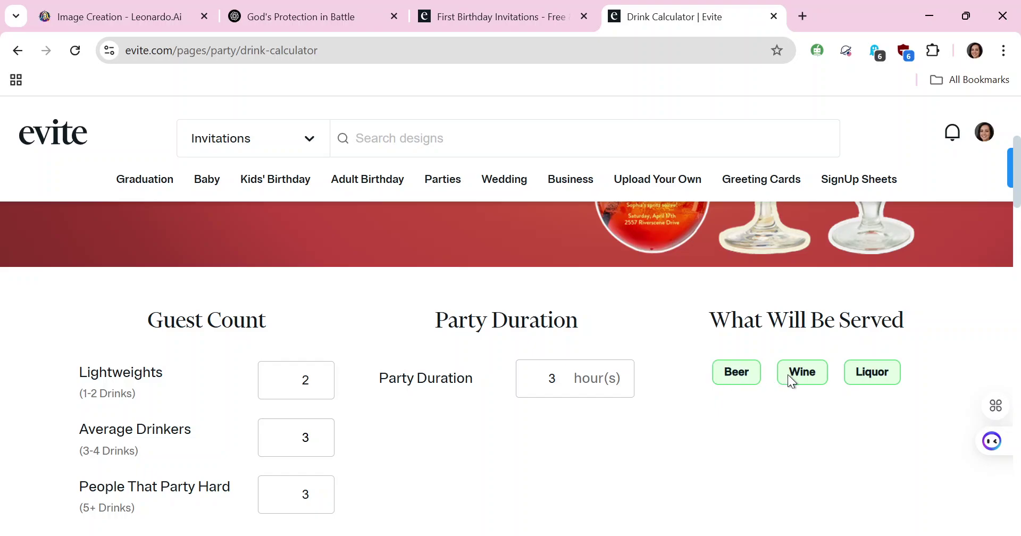
{"action": "left_click", "coordinate": [802, 375]}
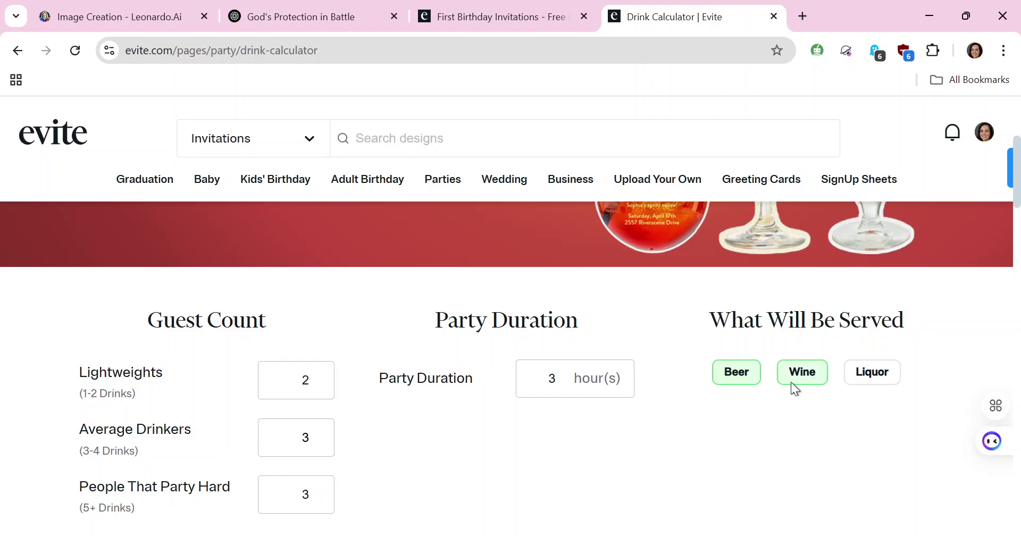
{"action": "scroll", "coordinate": [707, 404], "scroll_direction": "down", "scroll_amount": 4}
{"action": "scroll", "coordinate": [627, 393], "scroll_direction": "down", "scroll_amount": 3}
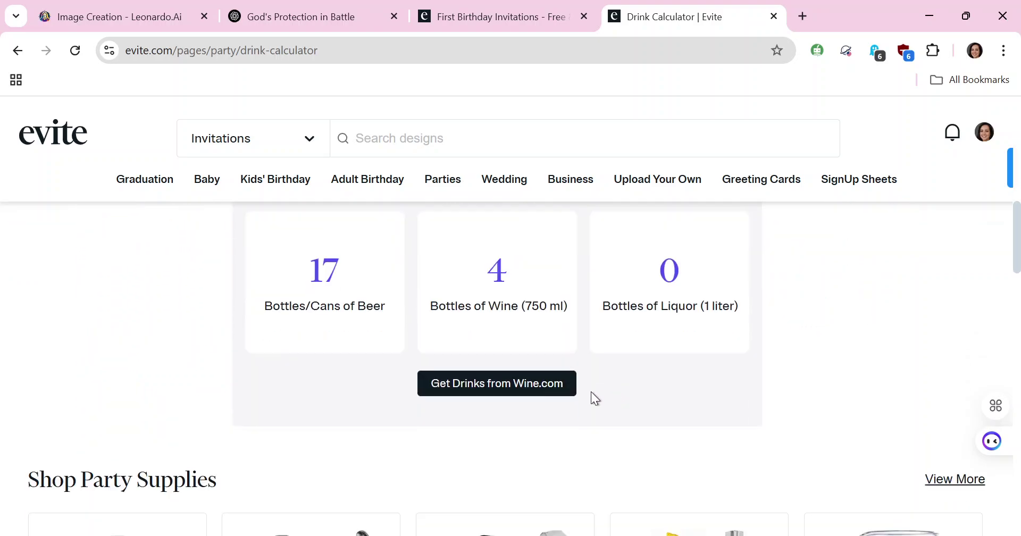
{"action": "scroll", "coordinate": [350, 320], "scroll_direction": "up", "scroll_amount": 3}
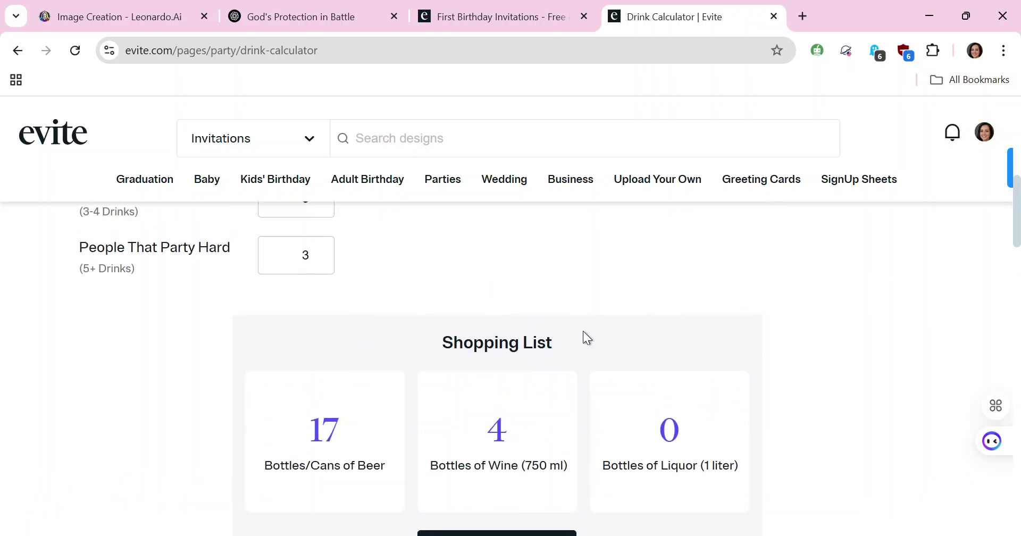
Set the number of average drinkers to 4 and check the updated shopping list
{"action": "scroll", "coordinate": [345, 322], "scroll_direction": "up", "scroll_amount": 3}
{"action": "left_click", "coordinate": [319, 351]}
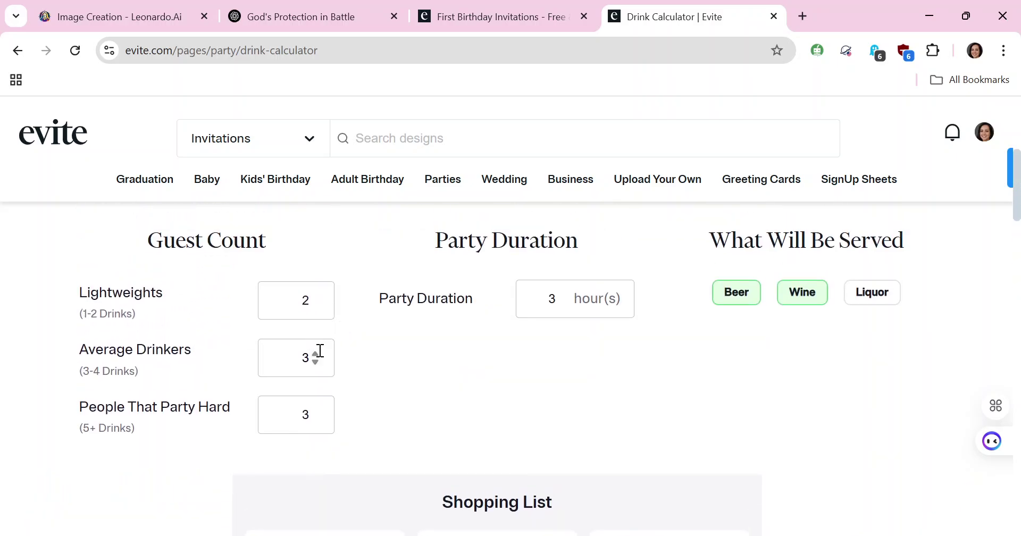
{"action": "key", "text": "BackSpace"}
{"action": "type", "text": "4"}
{"action": "scroll", "coordinate": [406, 365], "scroll_direction": "down", "scroll_amount": 3}
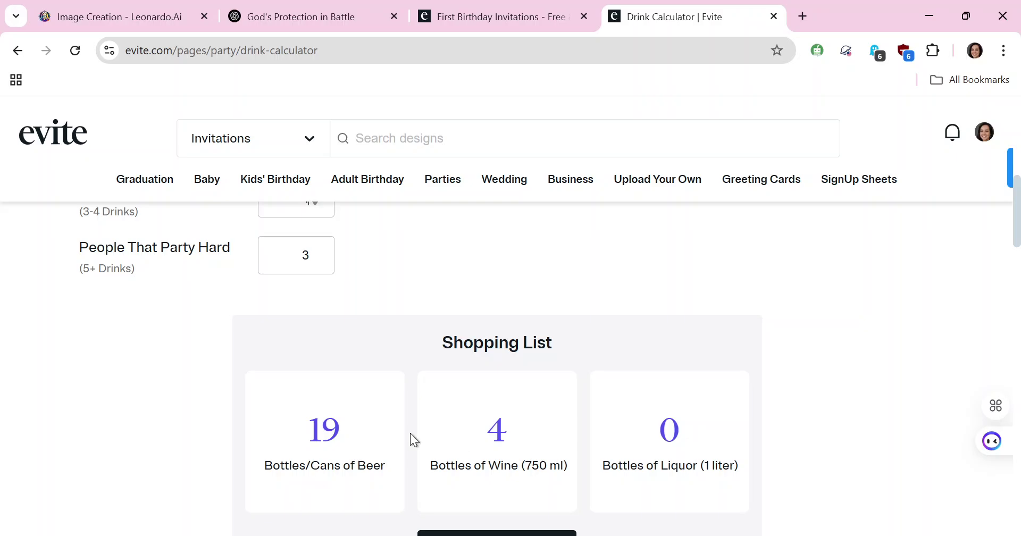
Set people that party hard to 6, average drinkers to 5 and lightweights to 3, and review the shopping list
{"action": "left_click", "coordinate": [316, 251]}
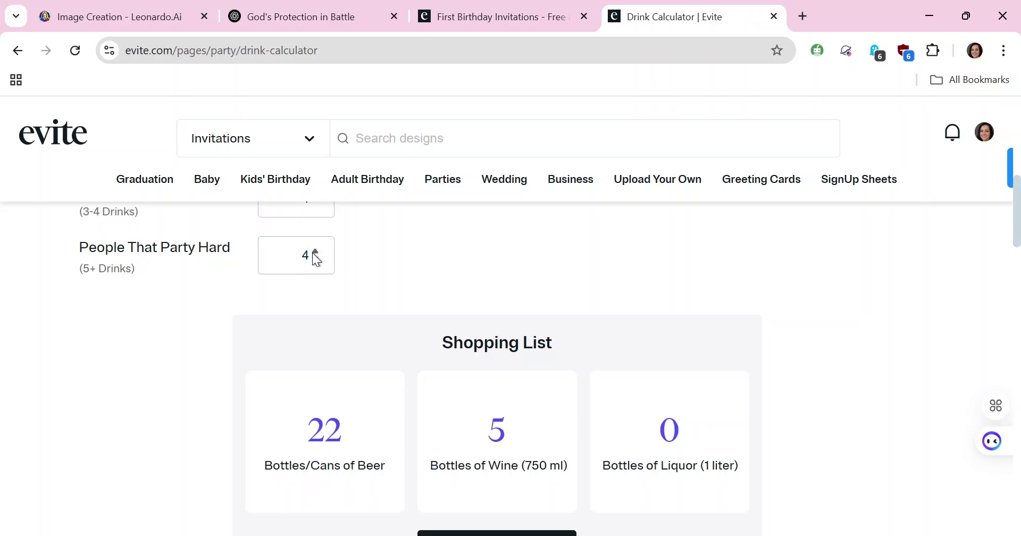
{"action": "left_click", "coordinate": [316, 252]}
{"action": "left_click", "coordinate": [316, 252]}
{"action": "scroll", "coordinate": [350, 296], "scroll_direction": "up", "scroll_amount": 4}
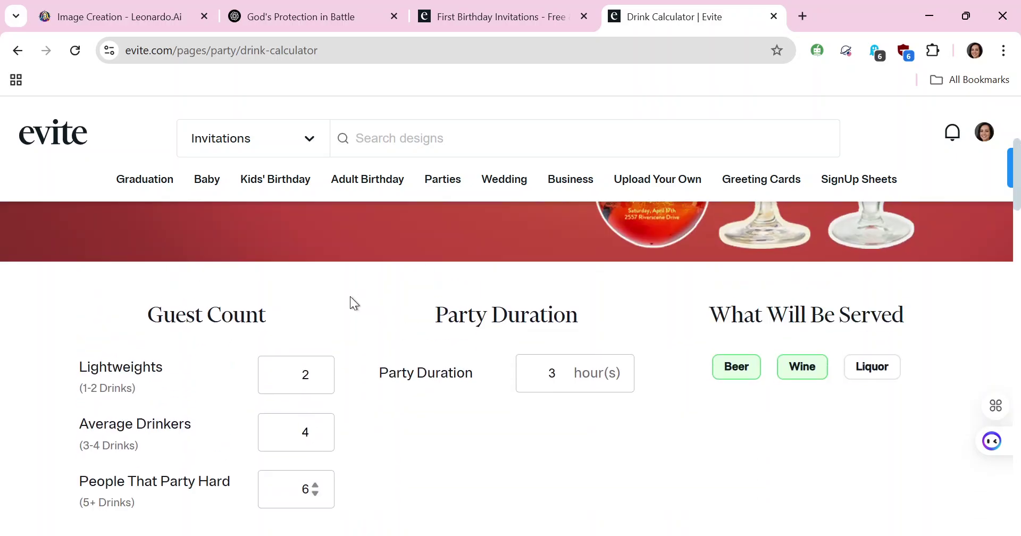
{"action": "left_click", "coordinate": [315, 433]}
{"action": "left_click", "coordinate": [315, 376]}
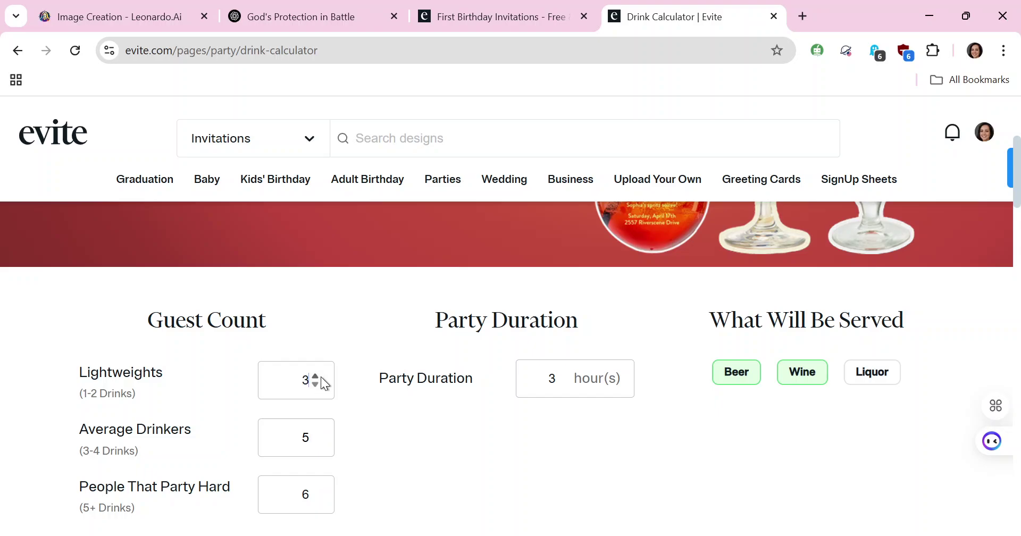
{"action": "scroll", "coordinate": [321, 376], "scroll_direction": "down", "scroll_amount": 5}
{"action": "scroll", "coordinate": [481, 338], "scroll_direction": "up", "scroll_amount": 3}
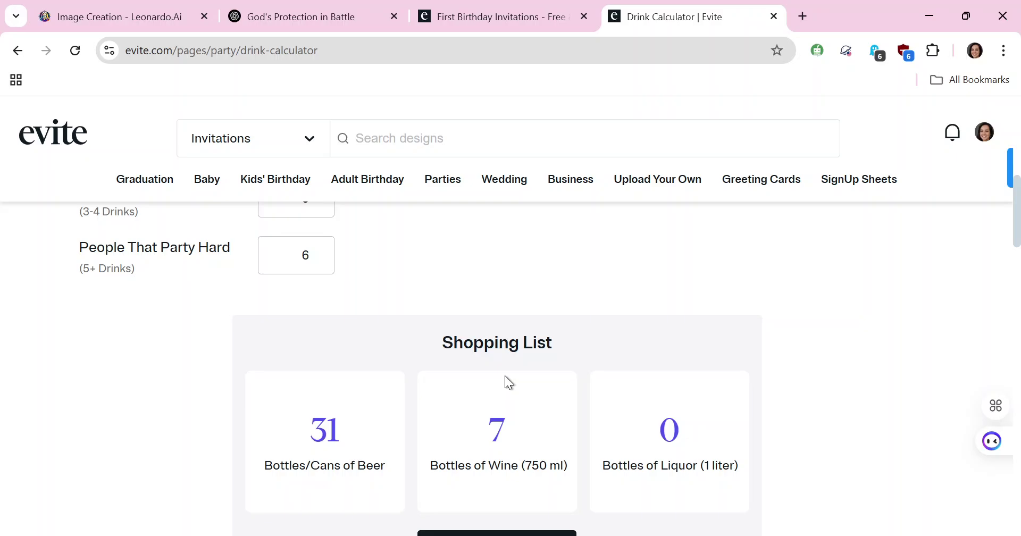
{"action": "scroll", "coordinate": [531, 420], "scroll_direction": "down", "scroll_amount": 2}
{"action": "scroll", "coordinate": [500, 461], "scroll_direction": "down", "scroll_amount": 1}
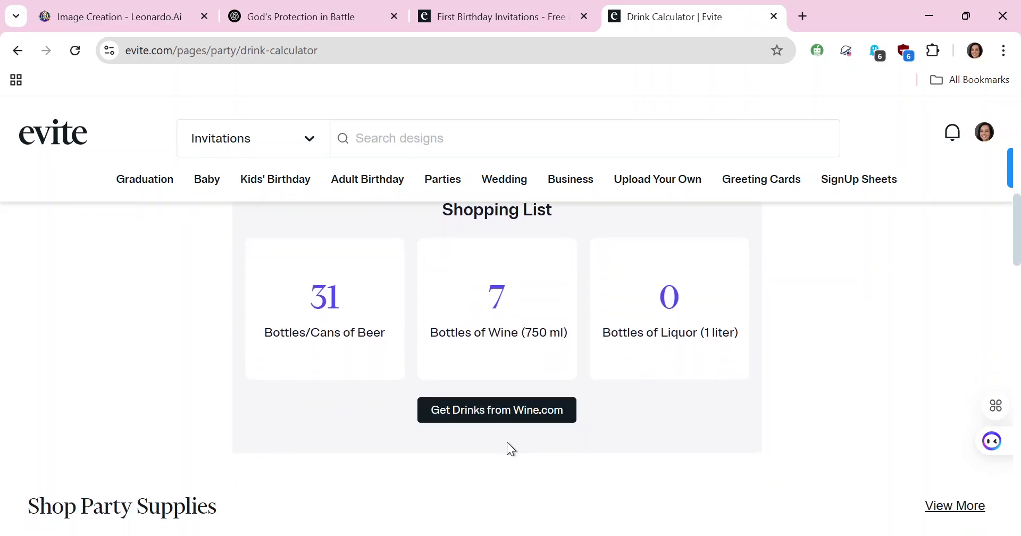
{"action": "scroll", "coordinate": [508, 444], "scroll_direction": "down", "scroll_amount": 2}
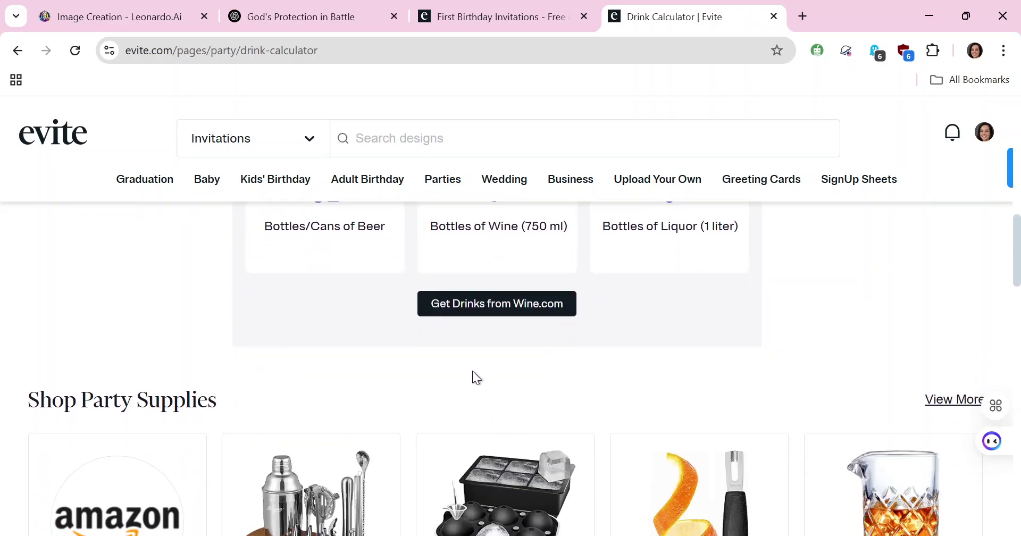
Open Wine.com from the shopping list to browse the low-alcohol summer wines, and return to the Drink Calculator page
{"action": "left_click", "coordinate": [473, 308]}
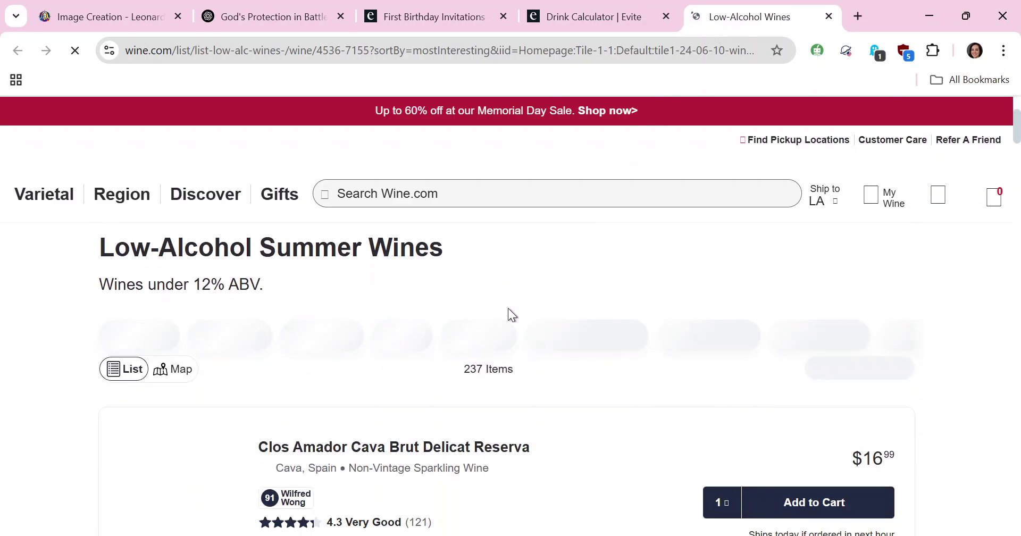
{"action": "scroll", "coordinate": [665, 340], "scroll_direction": "down", "scroll_amount": 1}
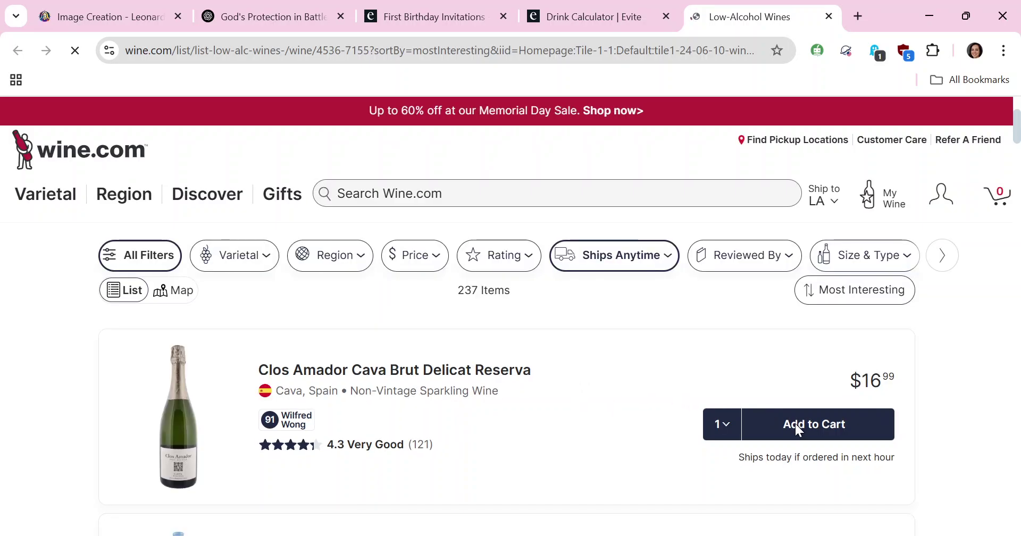
{"action": "scroll", "coordinate": [722, 356], "scroll_direction": "down", "scroll_amount": 5}
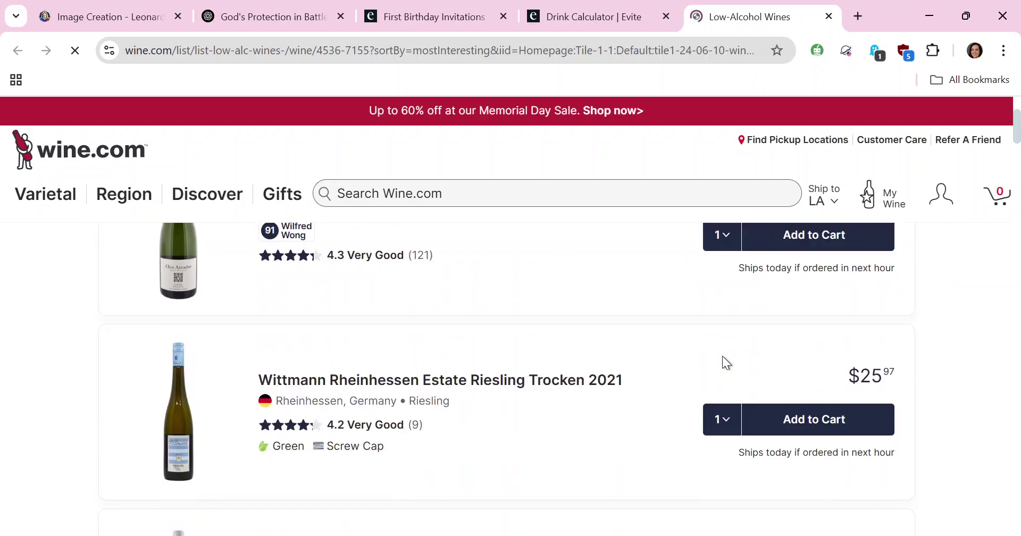
{"action": "scroll", "coordinate": [728, 361], "scroll_direction": "down", "scroll_amount": 1}
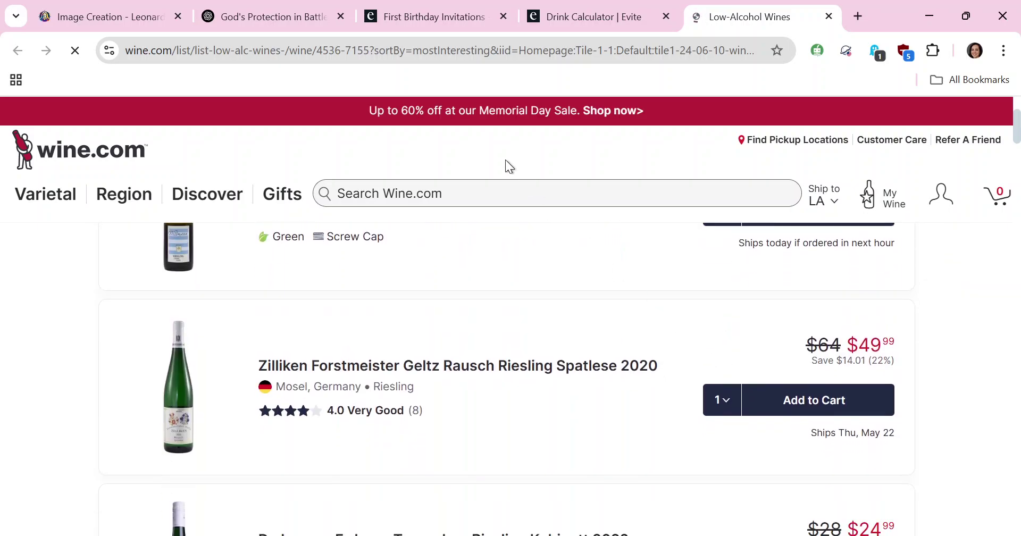
{"action": "left_click", "coordinate": [595, 21]}
{"action": "mouse_move", "coordinate": [658, 179]}
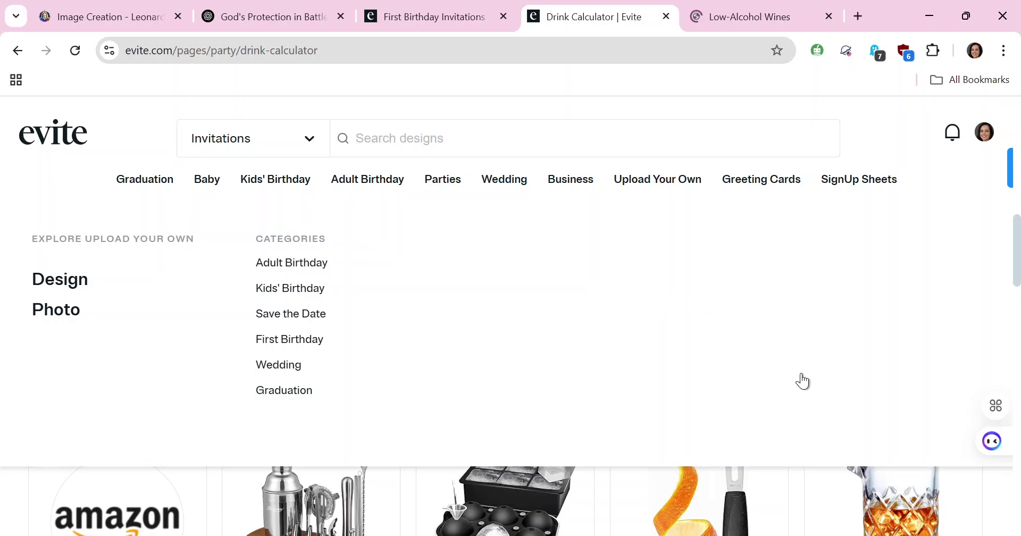